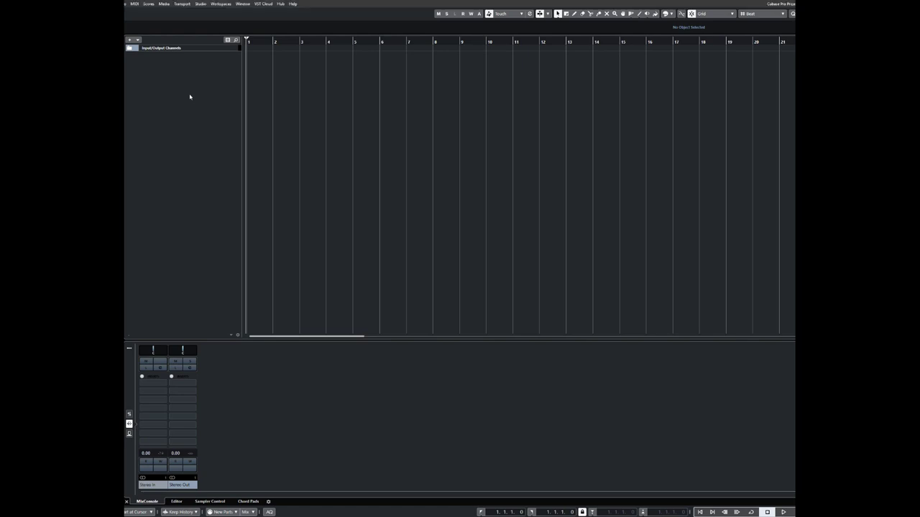
# Step: Add an instrument track loaded with Spectrasonics Omnisphere, creating Omnisphere 01
pyautogui.rightClick(190, 94)
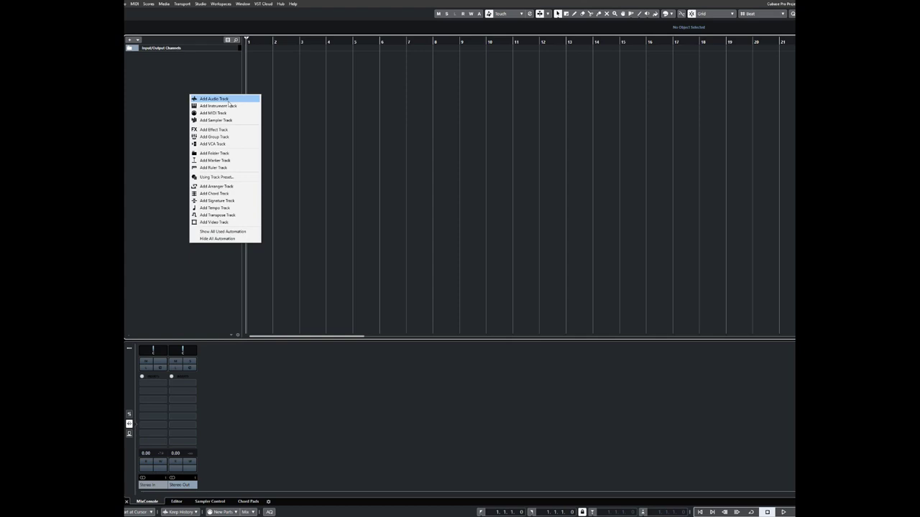
pyautogui.click(230, 106)
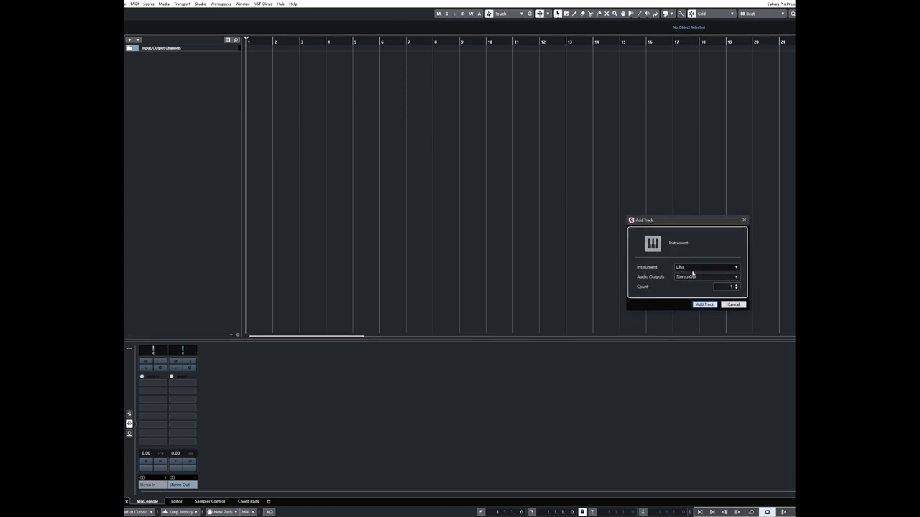
pyautogui.click(695, 272)
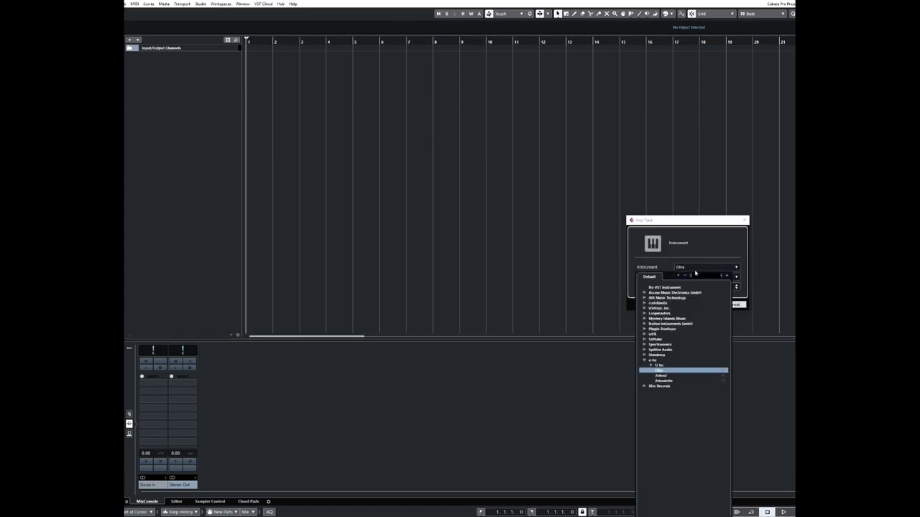
pyautogui.click(646, 345)
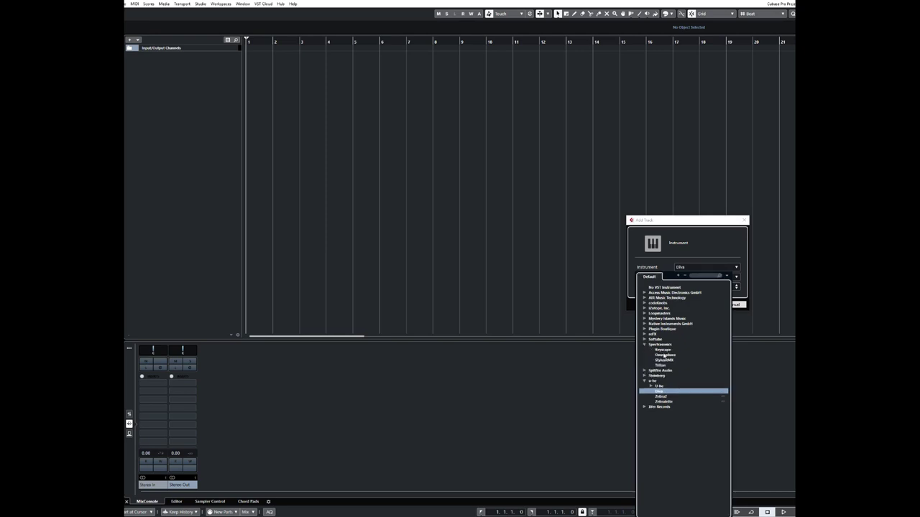
pyautogui.click(665, 355)
pyautogui.click(709, 304)
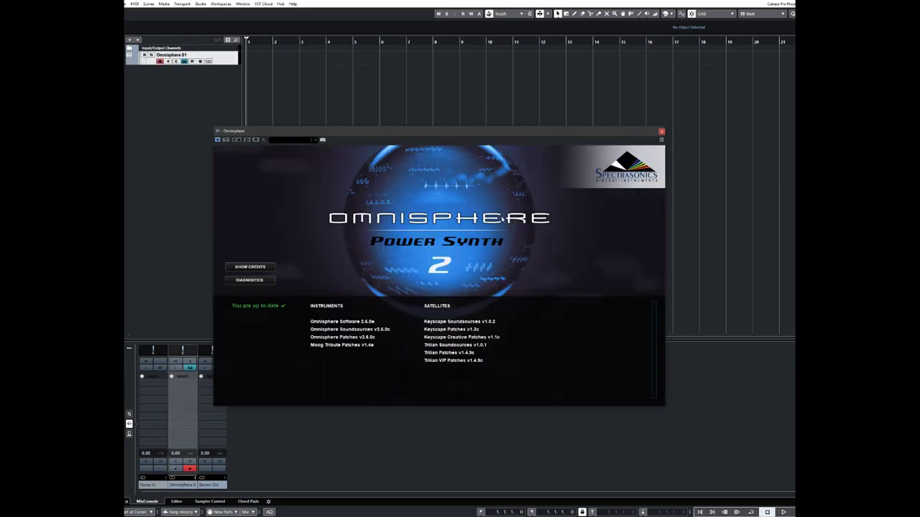
# Step: Enable part A's filter and set it to Basic 12dB Lowpass
pyautogui.click(453, 229)
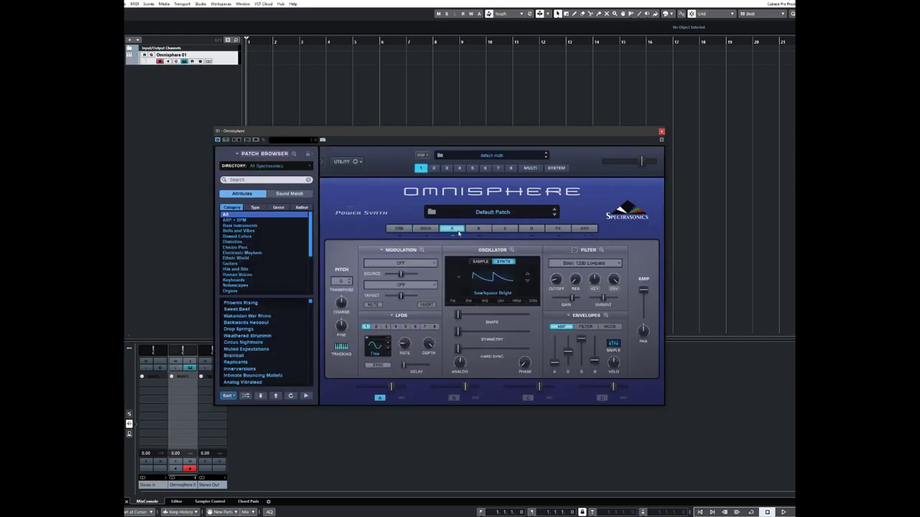
pyautogui.click(574, 250)
pyautogui.click(584, 263)
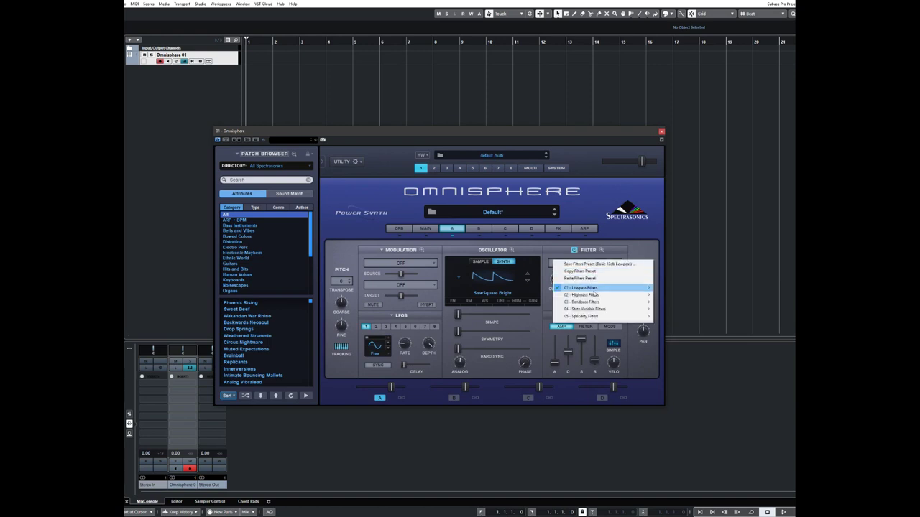
pyautogui.moveTo(595, 291)
pyautogui.click(662, 289)
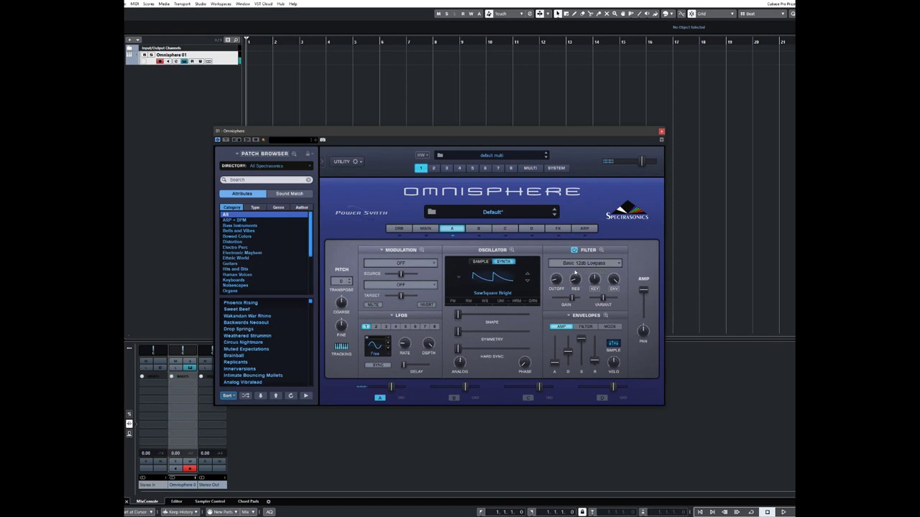
# Step: Turn on the arpeggiator and extend its pattern to 16 steps
pyautogui.click(584, 228)
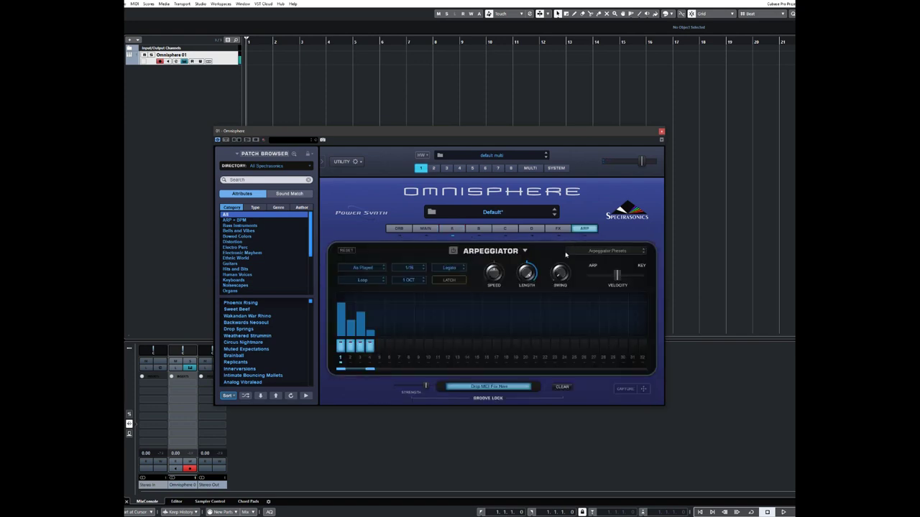
pyautogui.click(452, 251)
pyautogui.moveTo(372, 369); pyautogui.dragTo(487, 368)
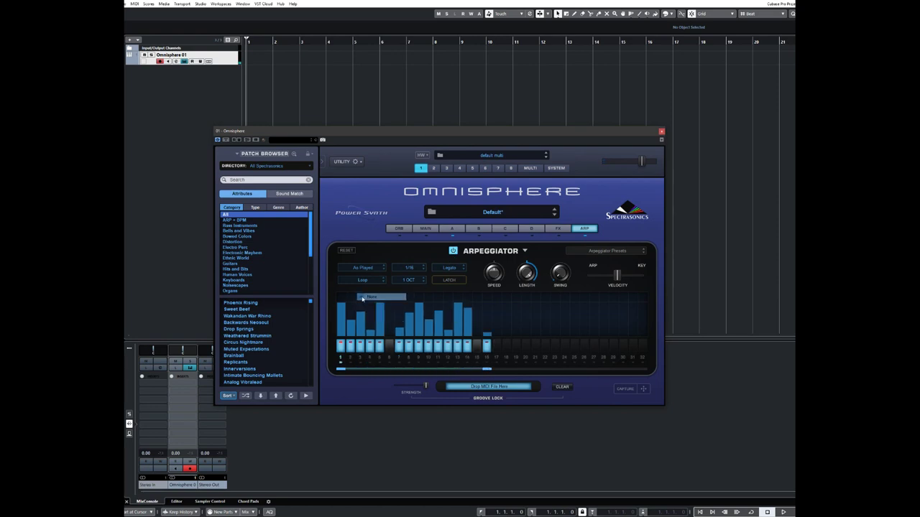
# Step: Transpose arpeggiator step 1 up 12 semitones and step 5 up 10 semitones
pyautogui.rightClick(365, 302)
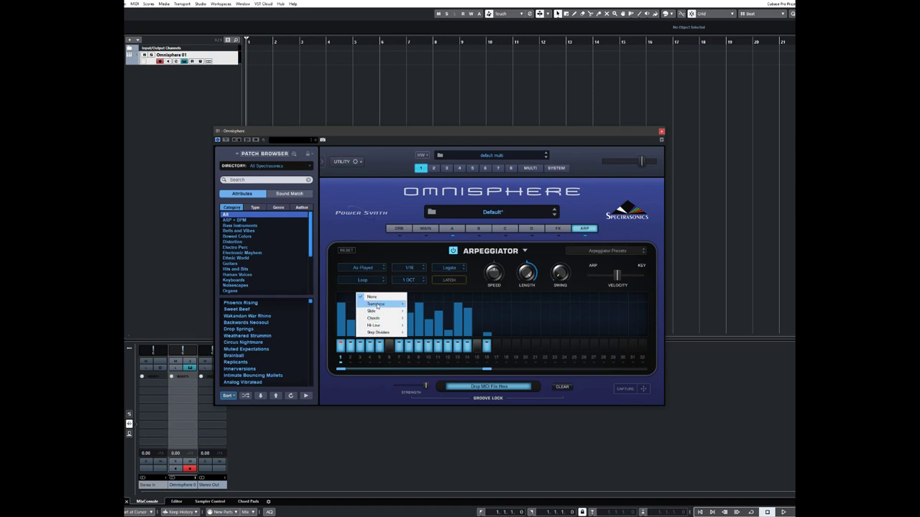
pyautogui.moveTo(377, 304)
pyautogui.click(420, 377)
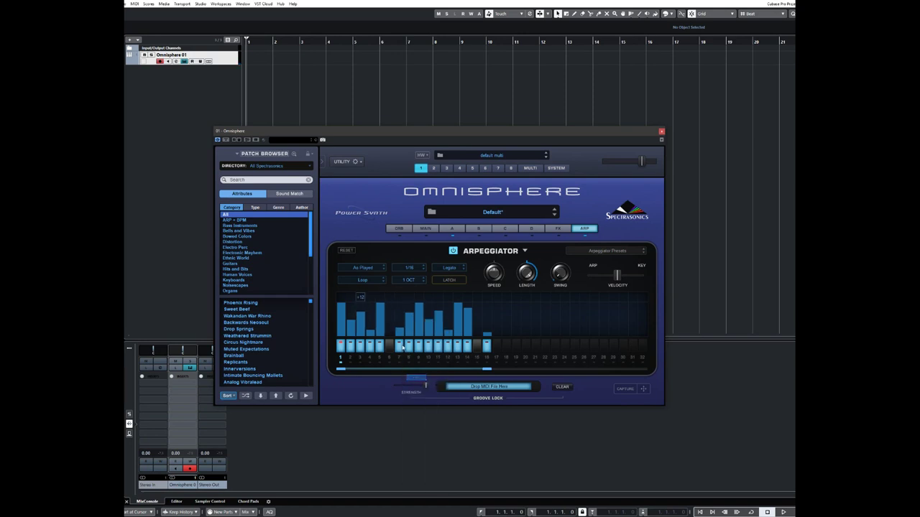
pyautogui.rightClick(381, 294)
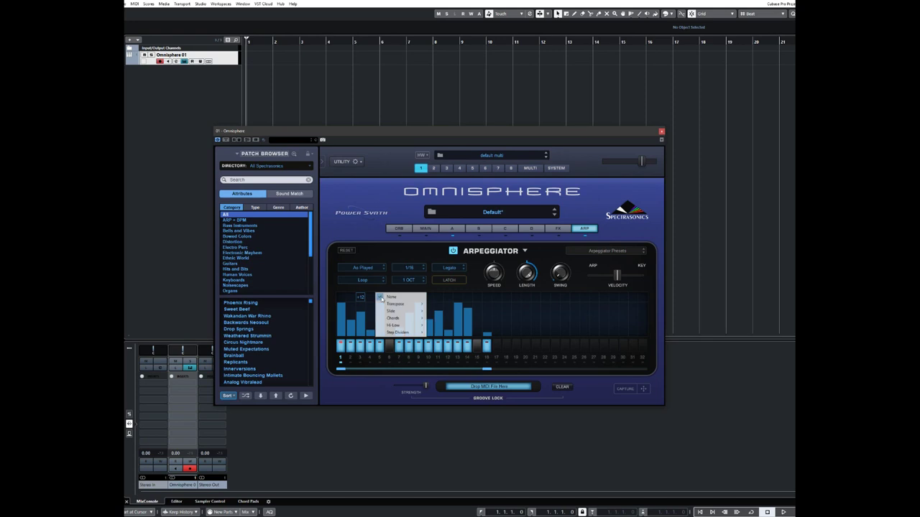
pyautogui.moveTo(399, 304)
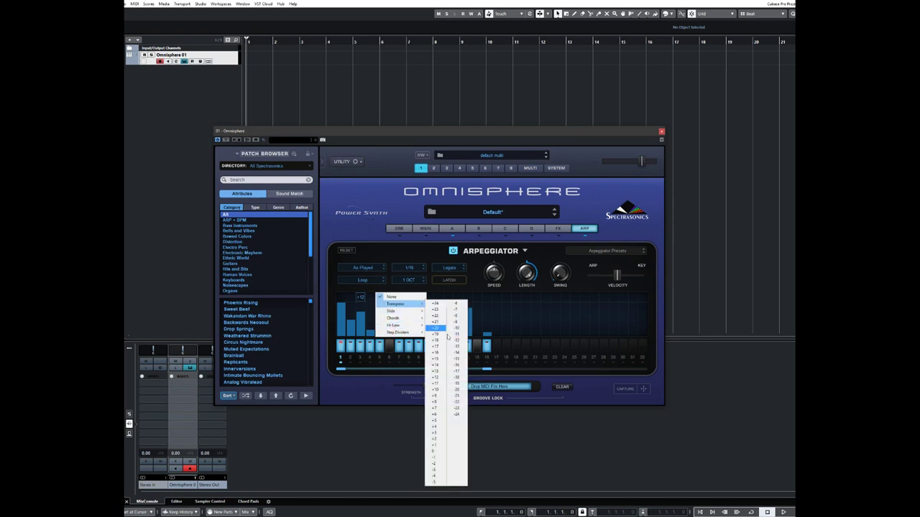
pyautogui.click(435, 391)
# Step: Give step 7 a +7 slide, transpose step 13 up 12, and set step 14 as a slide
pyautogui.rightClick(409, 299)
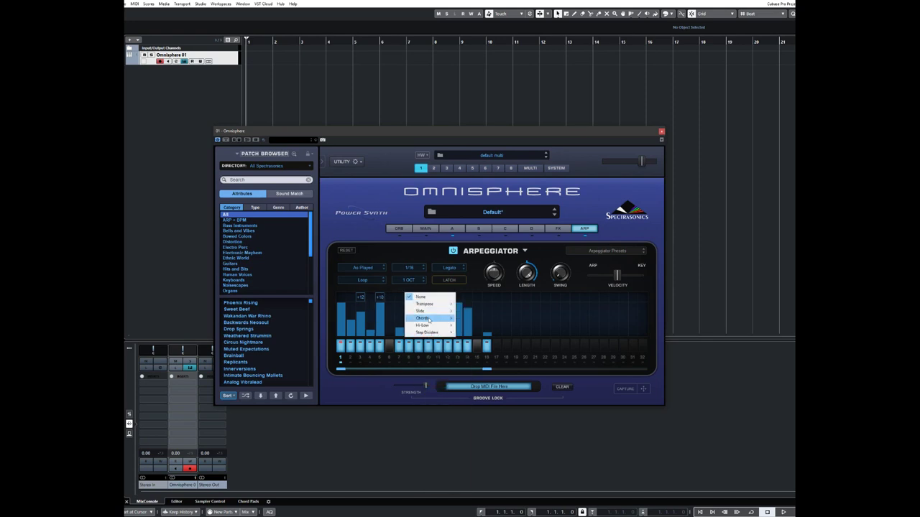
pyautogui.moveTo(446, 311)
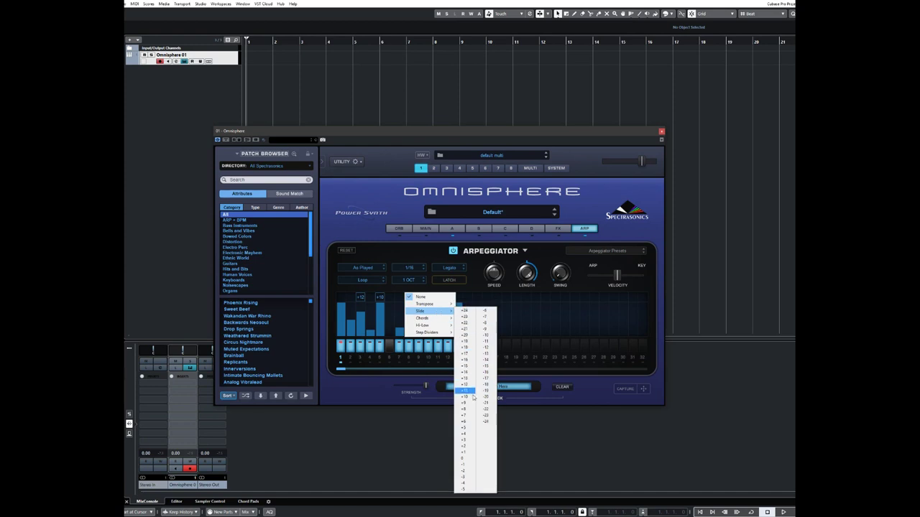
pyautogui.click(463, 416)
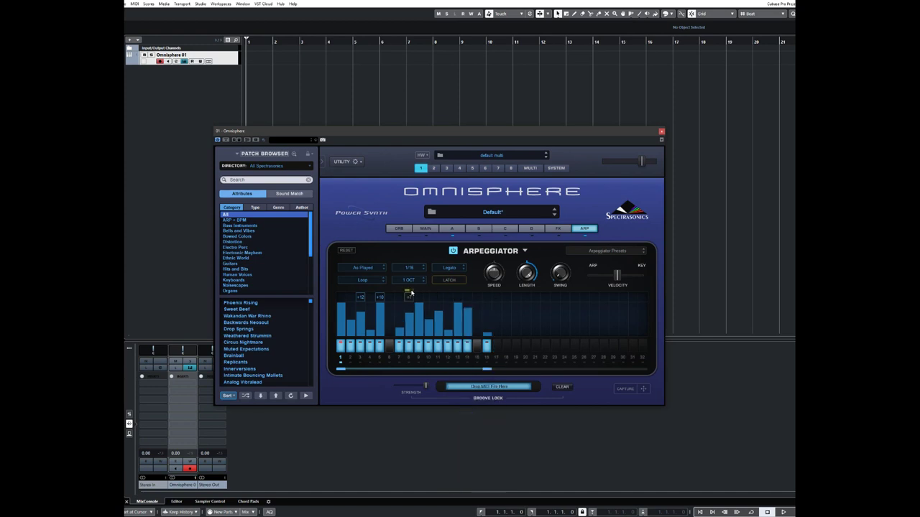
pyautogui.rightClick(436, 295)
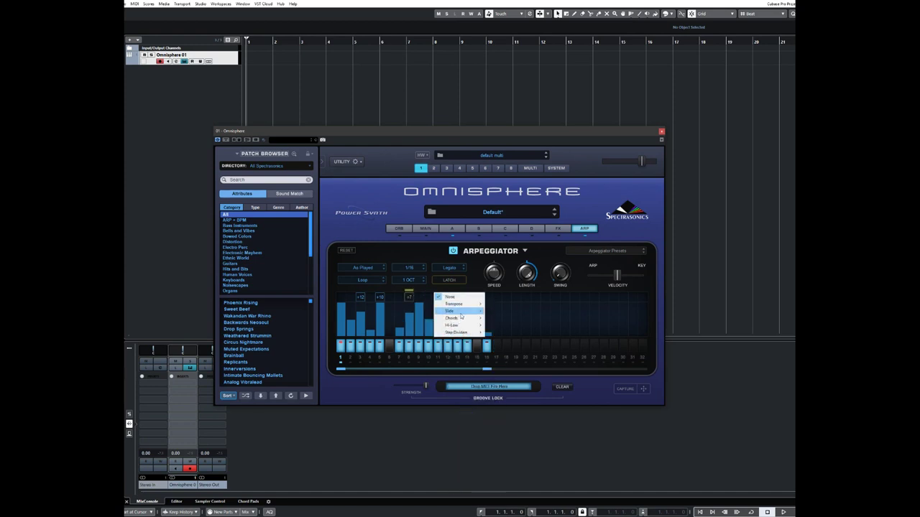
pyautogui.moveTo(467, 304)
pyautogui.click(493, 378)
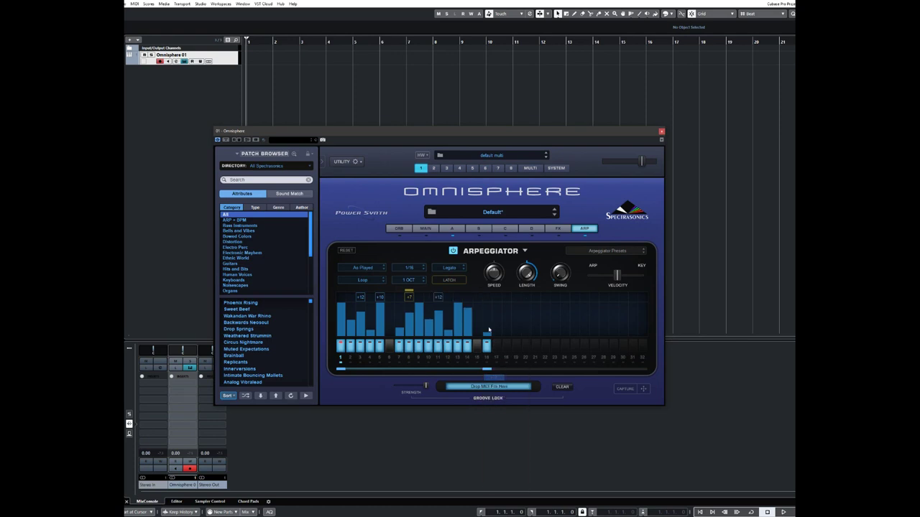
pyautogui.rightClick(465, 295)
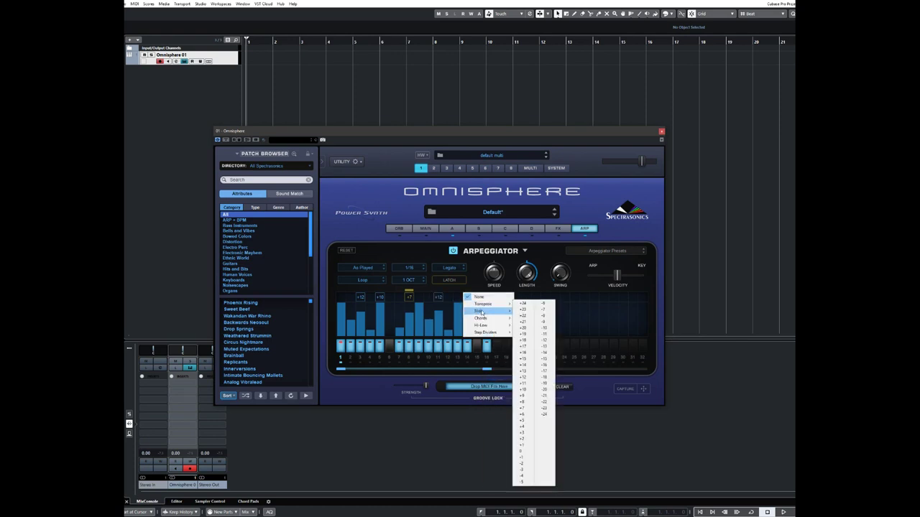
pyautogui.moveTo(480, 310)
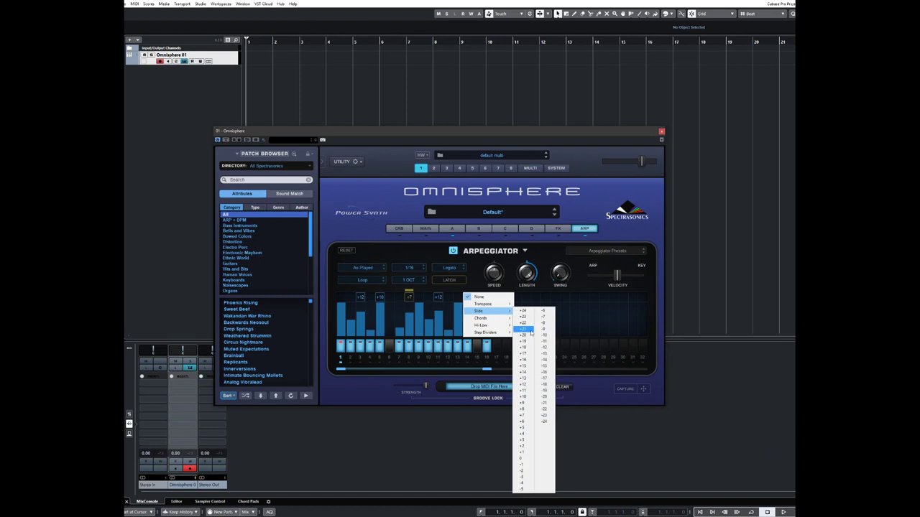
pyautogui.click(524, 397)
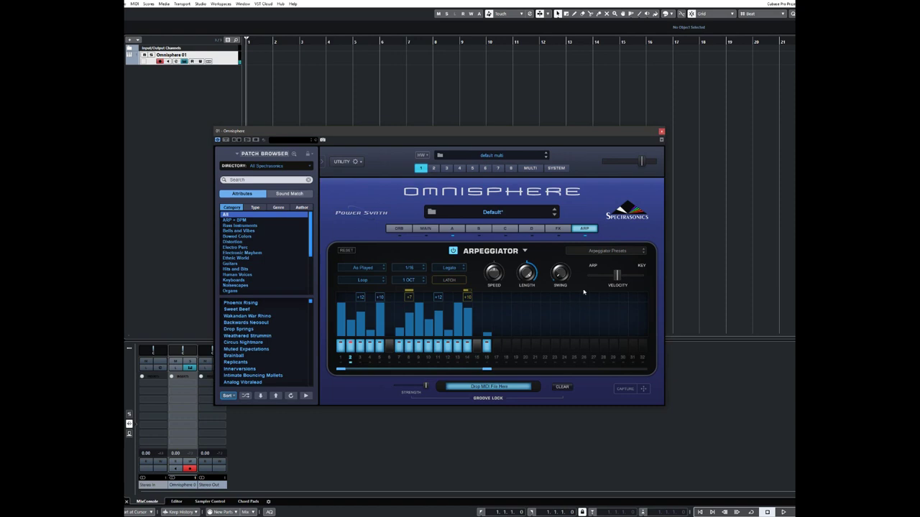
# Step: Add an instrument track using u-he Diva, creating Diva 01
pyautogui.rightClick(196, 79)
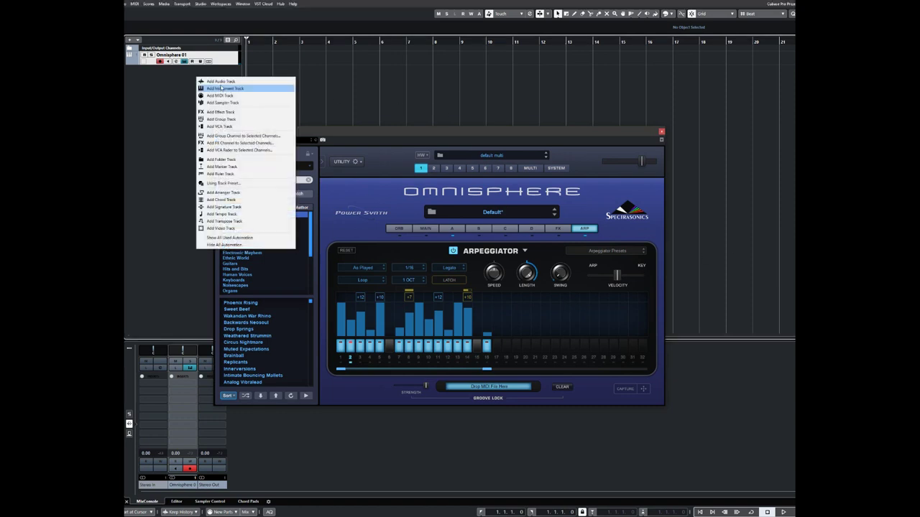
pyautogui.click(222, 89)
pyautogui.click(714, 269)
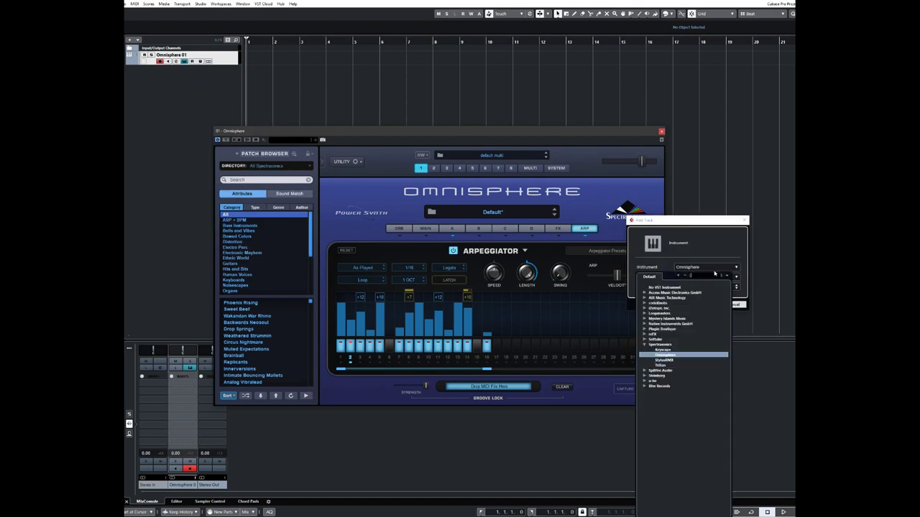
pyautogui.click(646, 346)
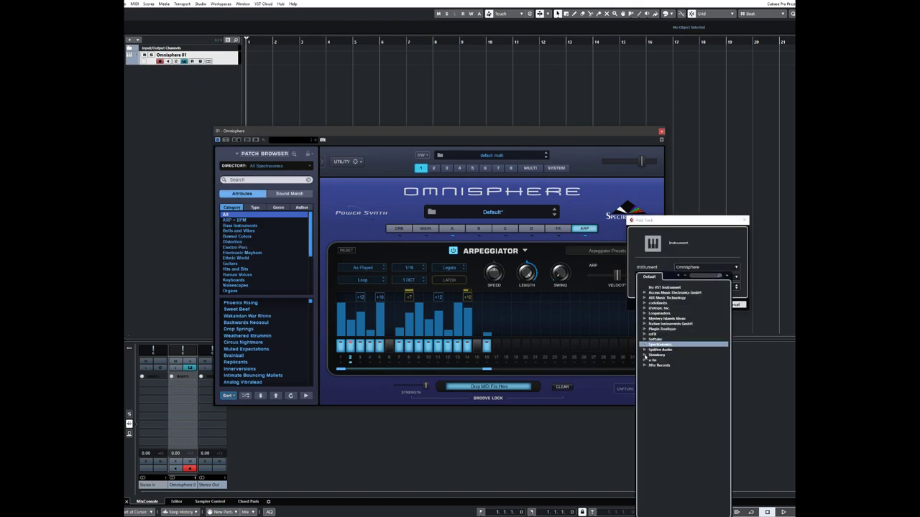
pyautogui.click(645, 360)
pyautogui.click(656, 366)
pyautogui.click(705, 305)
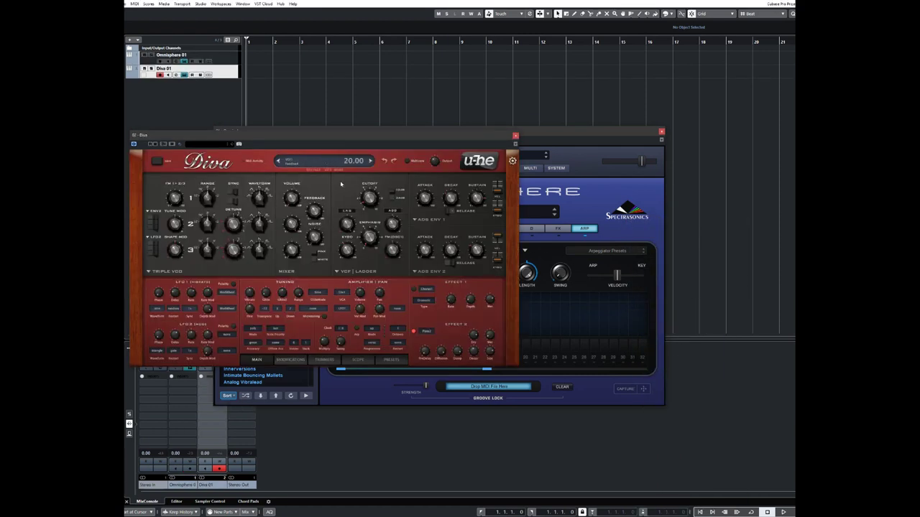
# Step: Load the PH LED Pluck 03 preset from Plucks > Plucks Deep in Diva, then close Diva
pyautogui.click(391, 359)
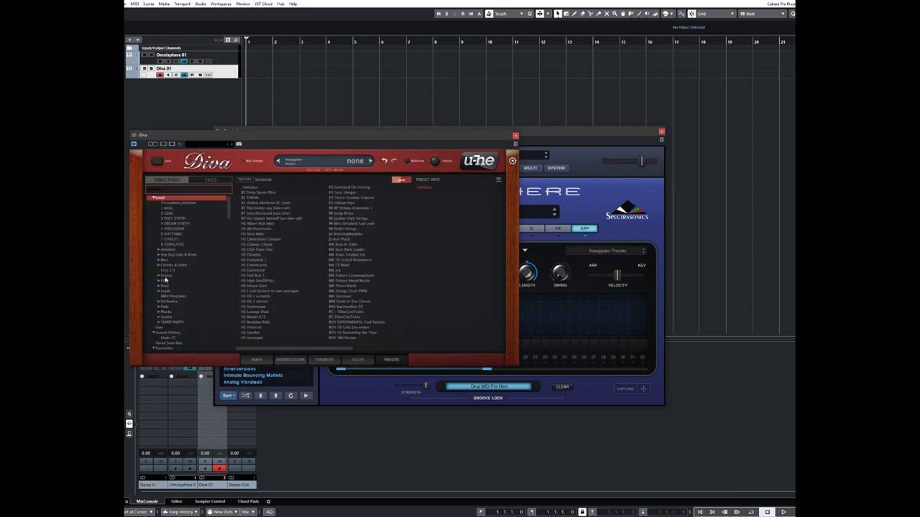
pyautogui.click(159, 312)
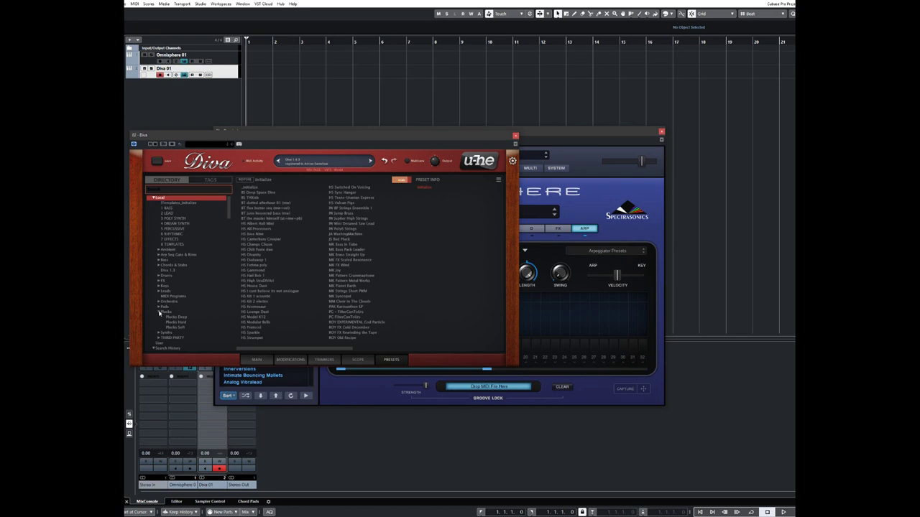
pyautogui.click(177, 319)
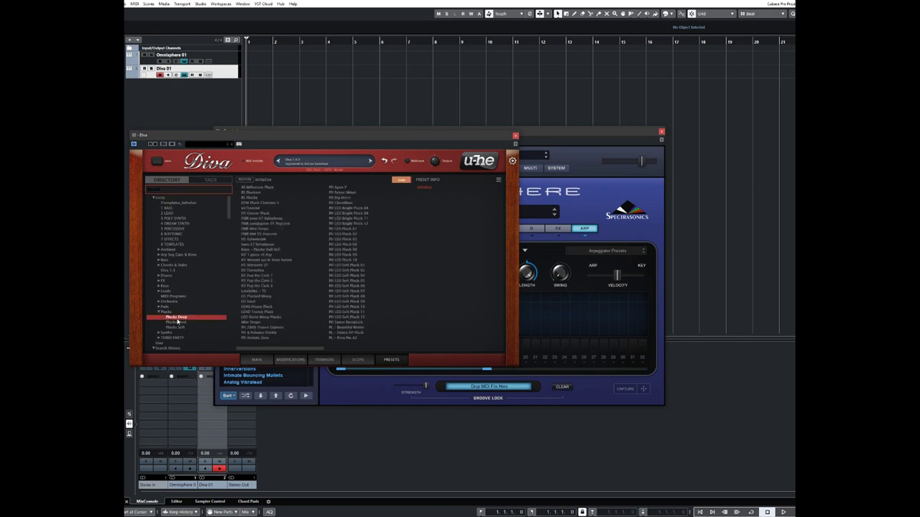
pyautogui.click(347, 245)
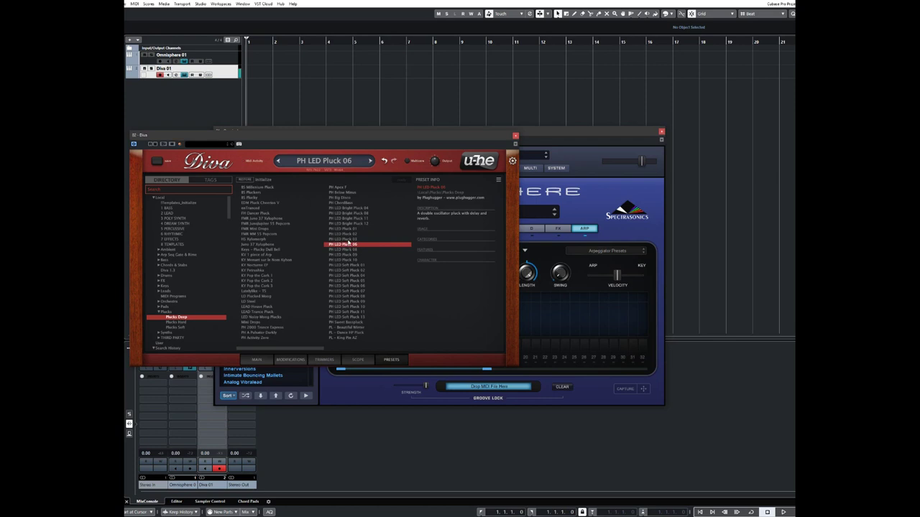
pyautogui.click(348, 241)
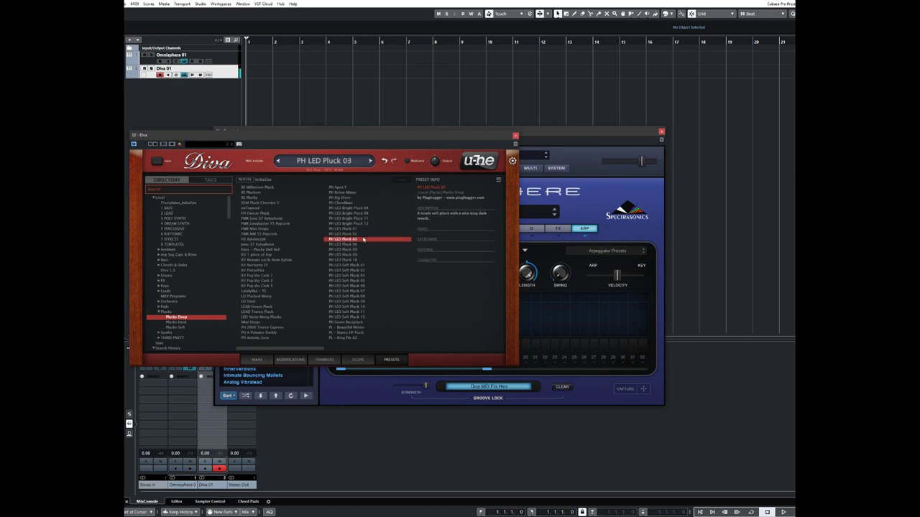
pyautogui.click(514, 135)
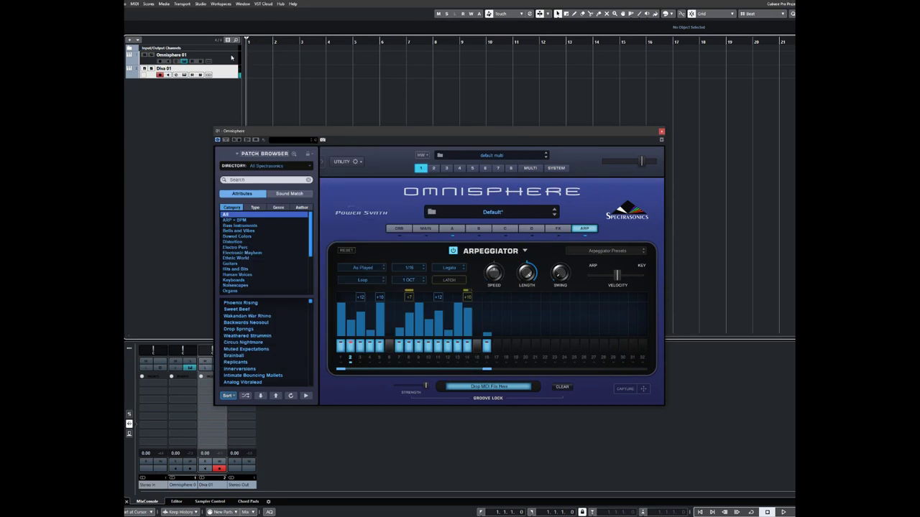
# Step: Capture 2 bars of Omnisphere's arpeggio and drop the MIDI onto Diva 01 at bar 2
pyautogui.click(232, 57)
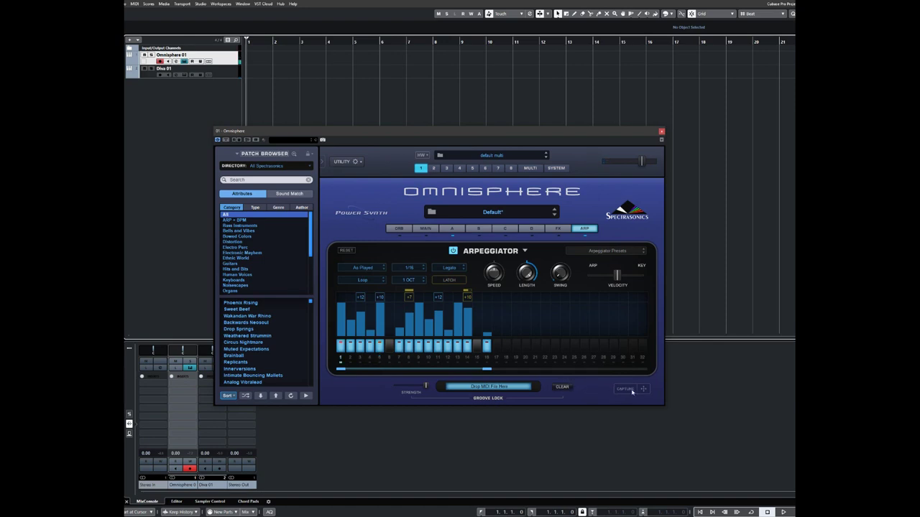
pyautogui.click(627, 392)
pyautogui.click(629, 395)
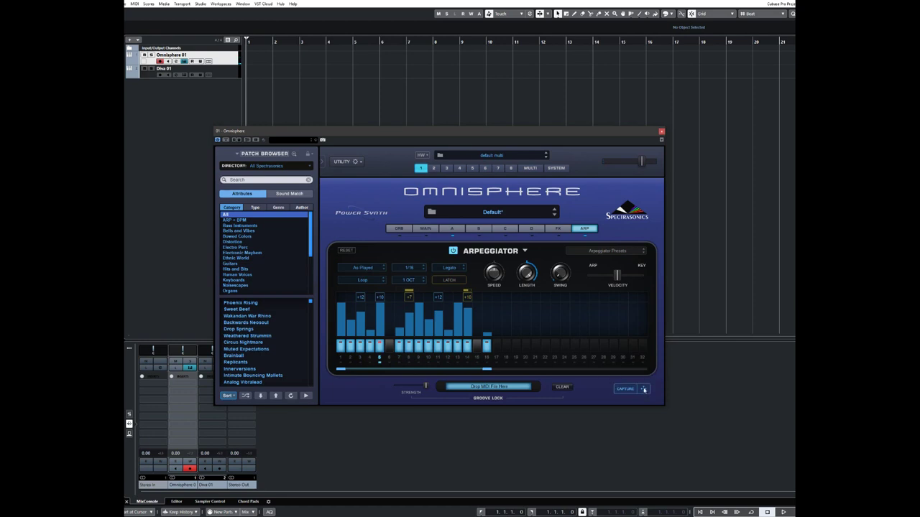
pyautogui.moveTo(644, 390)
pyautogui.mouseDown()
pyautogui.moveTo(649, 380)
pyautogui.moveTo(622, 331)
pyautogui.moveTo(294, 178)
pyautogui.moveTo(274, 59)
pyautogui.moveTo(278, 73)
pyautogui.mouseUp()
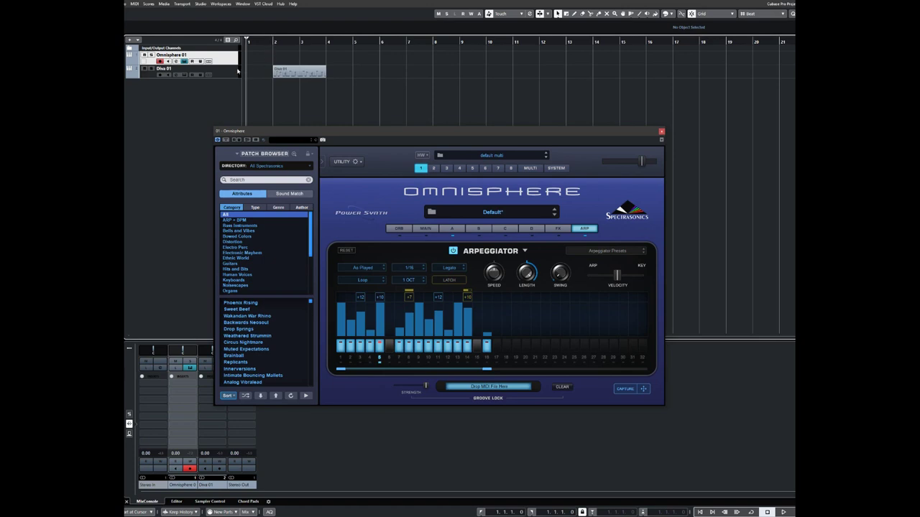
# Step: Select Diva 01 and briefly play the project, then stop
pyautogui.click(258, 74)
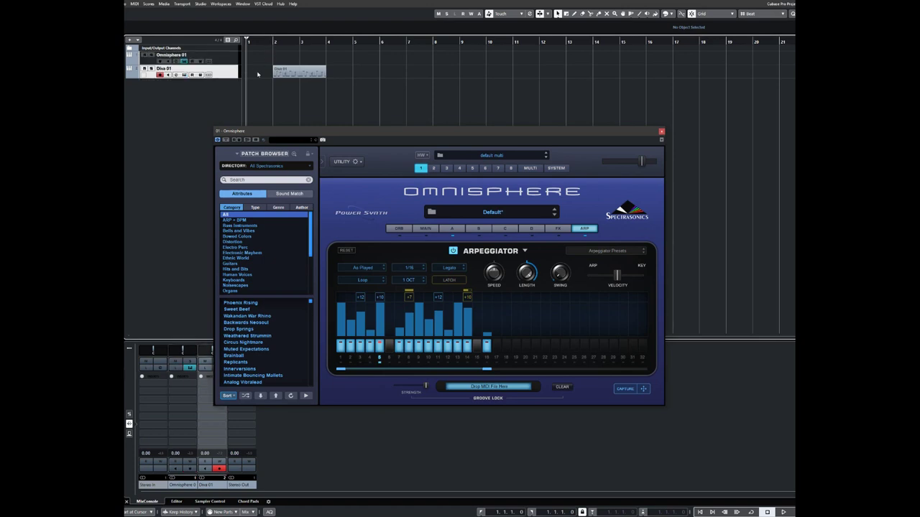
pyautogui.press('space')
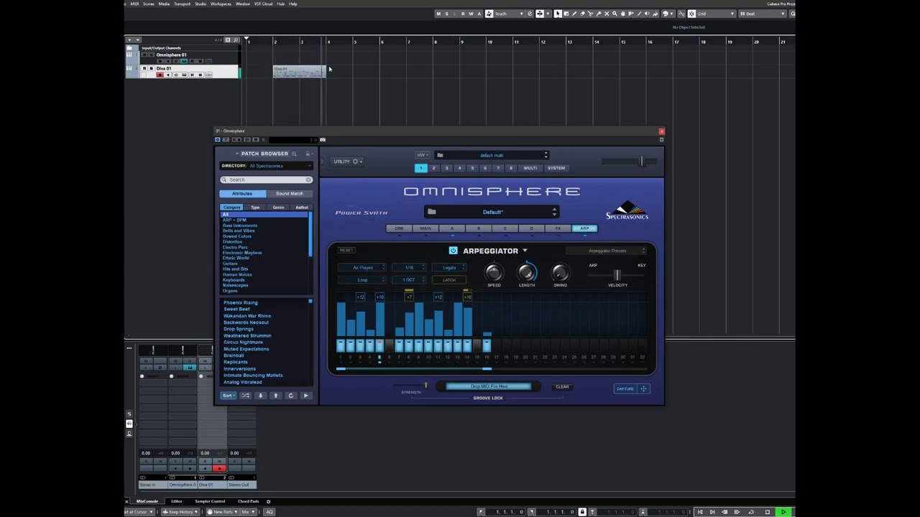
pyautogui.press('space')
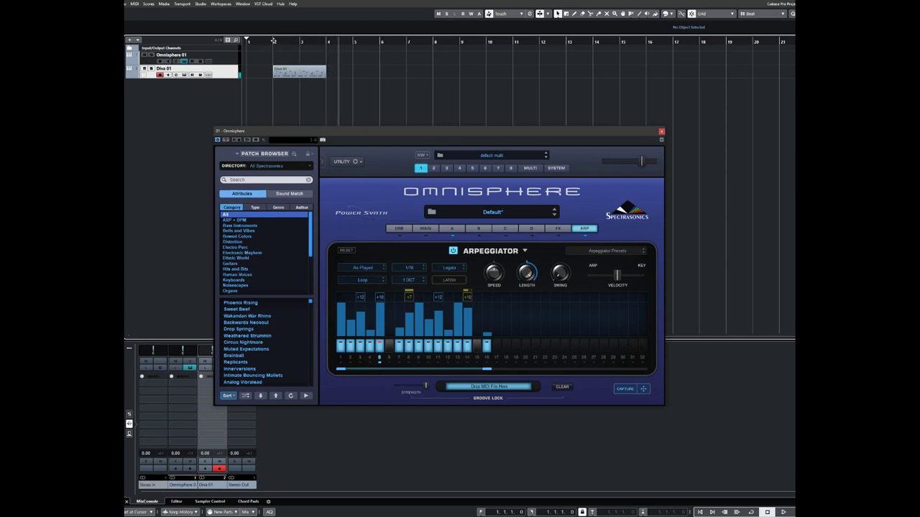
# Step: Set the locators to bars 2–4, enable Cycle, and play the loop
pyautogui.click(273, 41)
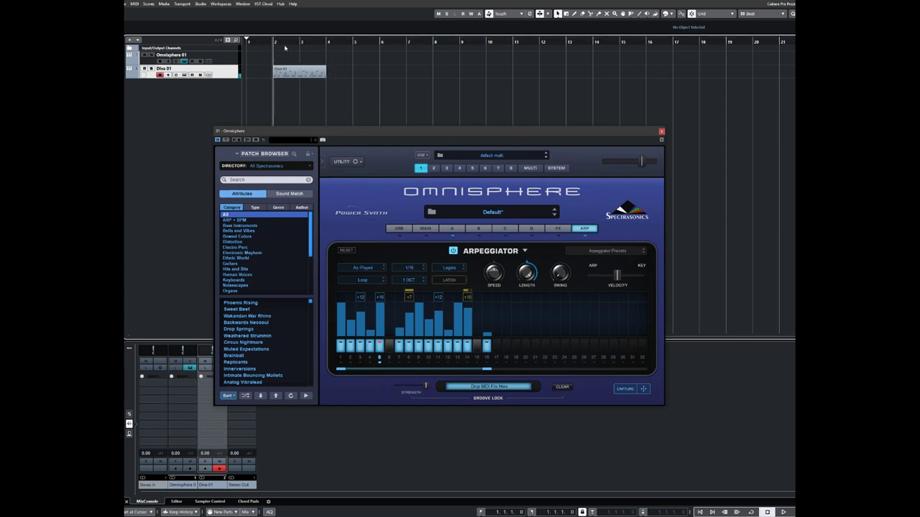
pyautogui.moveTo(328, 41); pyautogui.dragTo(273, 41)
pyautogui.click(325, 41)
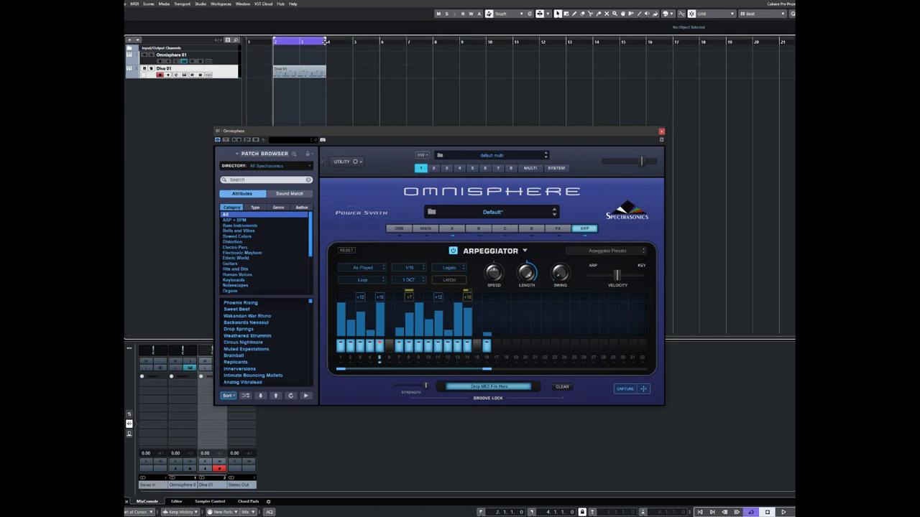
pyautogui.press('space')
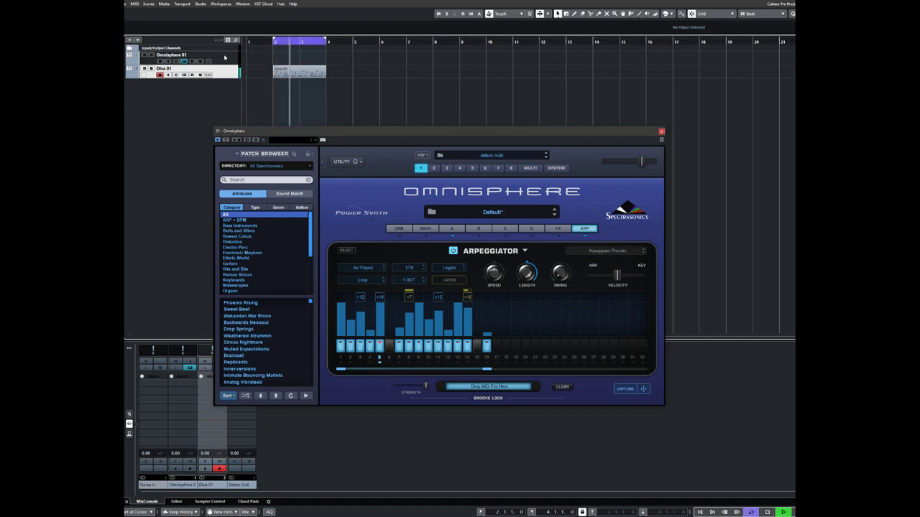
pyautogui.click(225, 58)
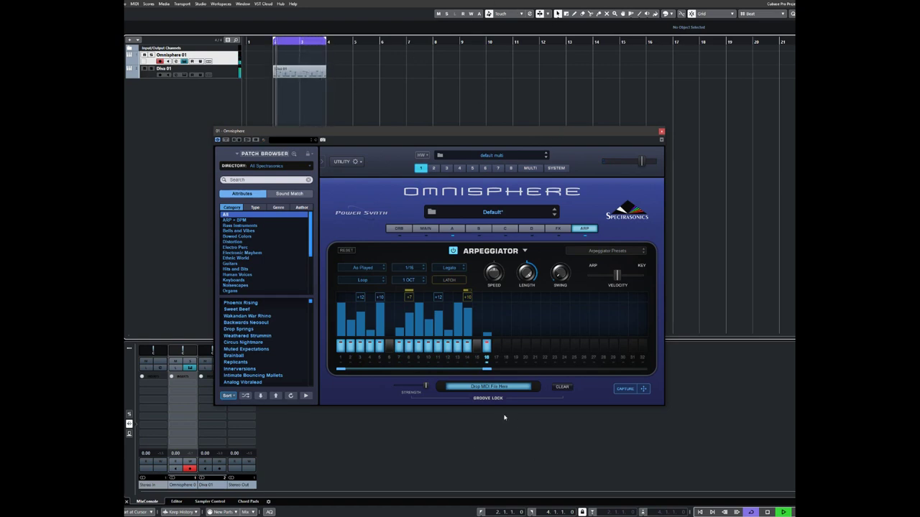
pyautogui.click(766, 512)
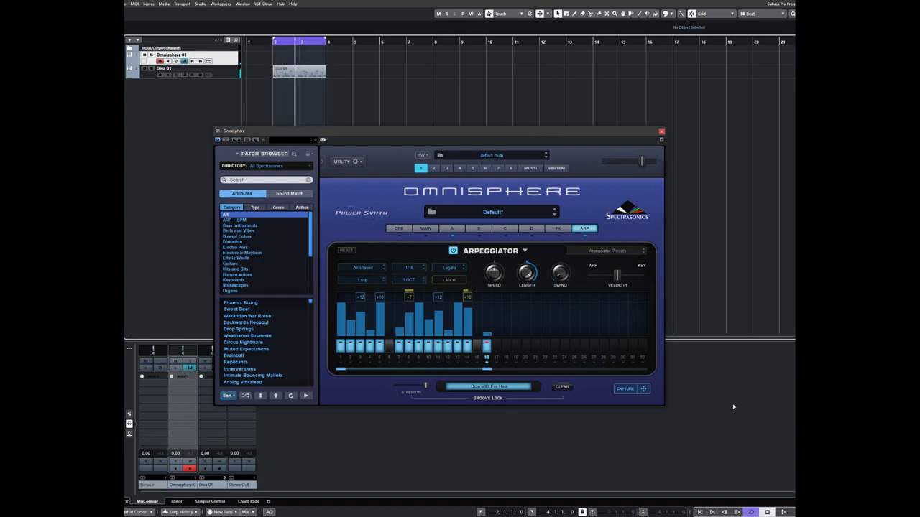